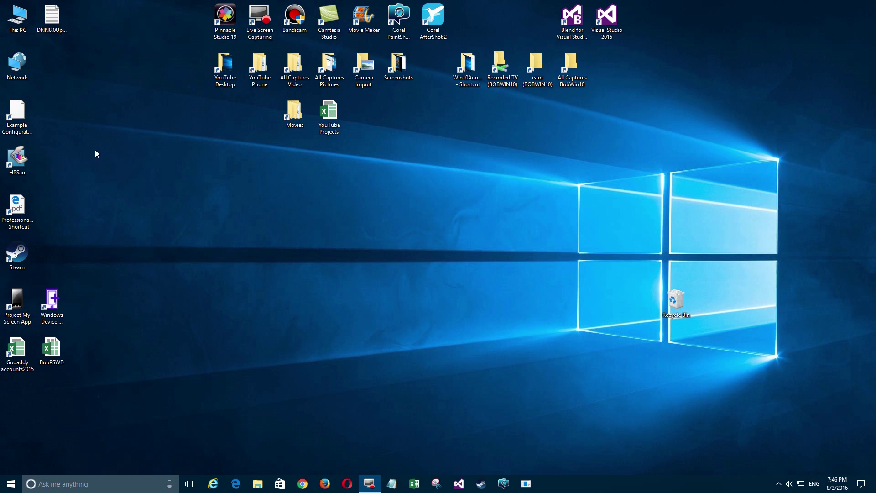
Step: Open File Explorer on Quick access and shift its window down and right to uncover desktop icon labels
left_click(258, 482)
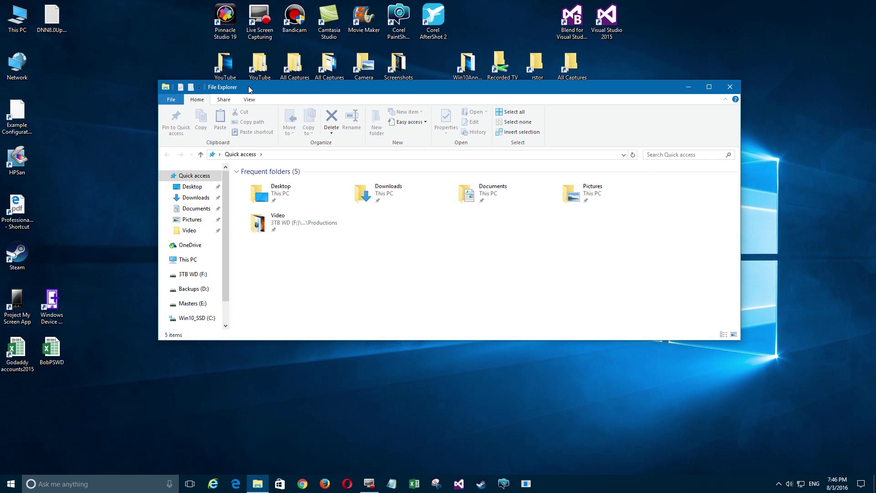
left_click_drag(429, 89, 414, 152)
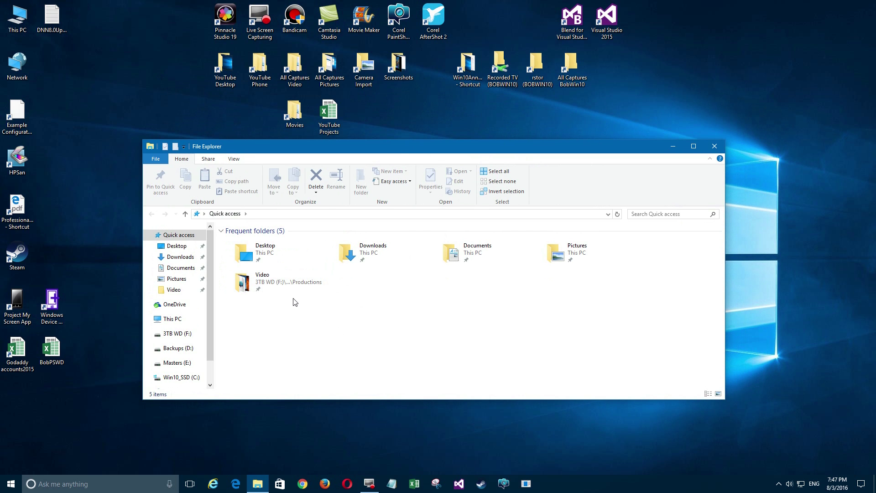
Step: Launch Windows Settings from the Start menu and go to Personalization's Background page
left_click(11, 484)
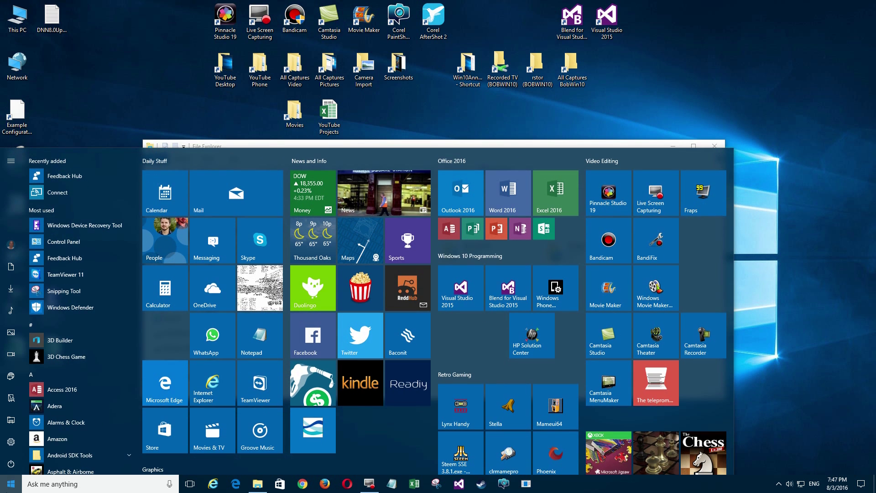
left_click(11, 484)
left_click(11, 483)
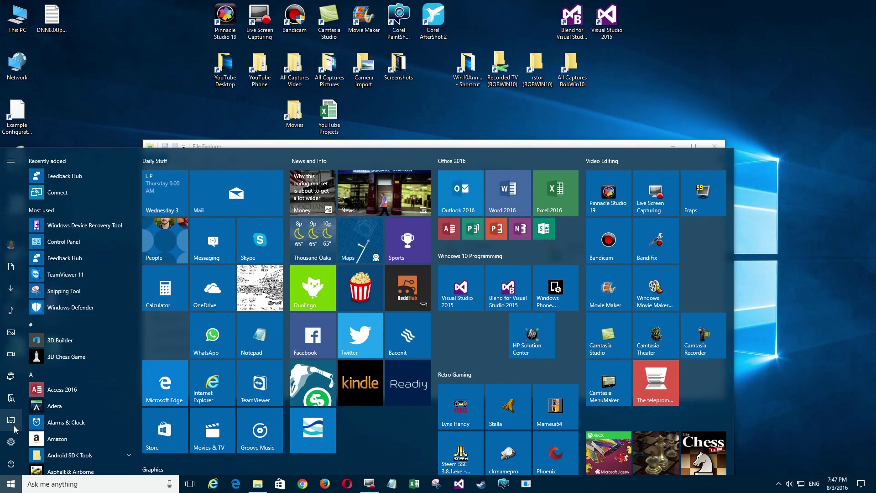
left_click(6, 449)
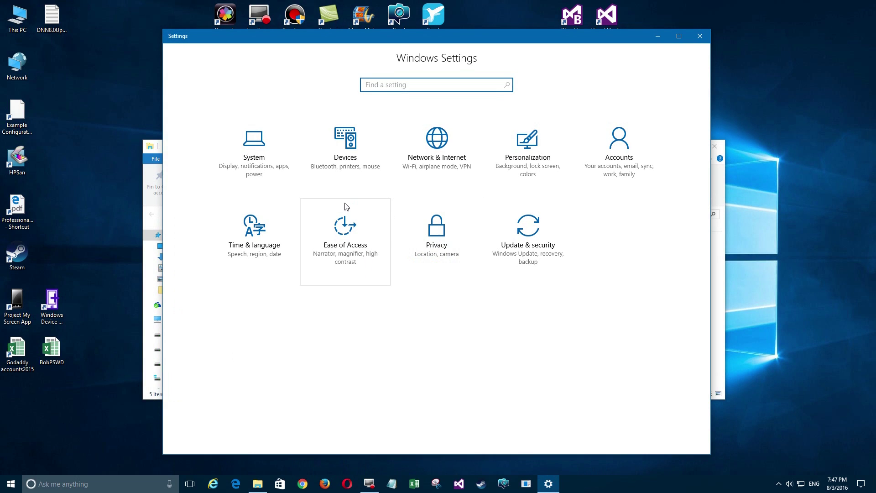
left_click(523, 154)
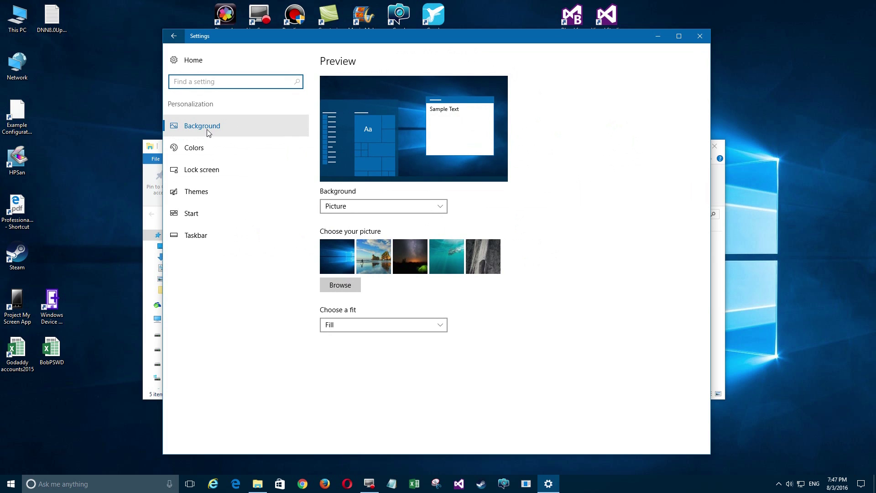
Step: Go to the Colors page and check how Start and Action Center are currently coloured
left_click(198, 143)
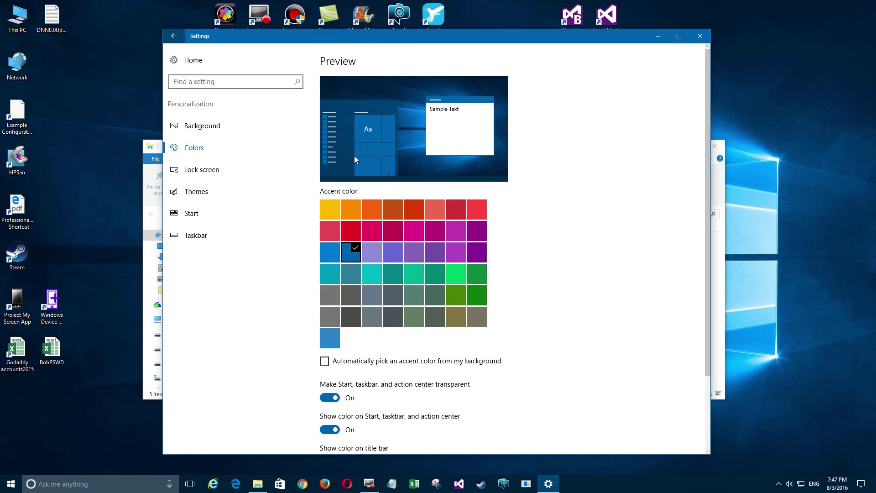
scroll(349, 356, "down", 1)
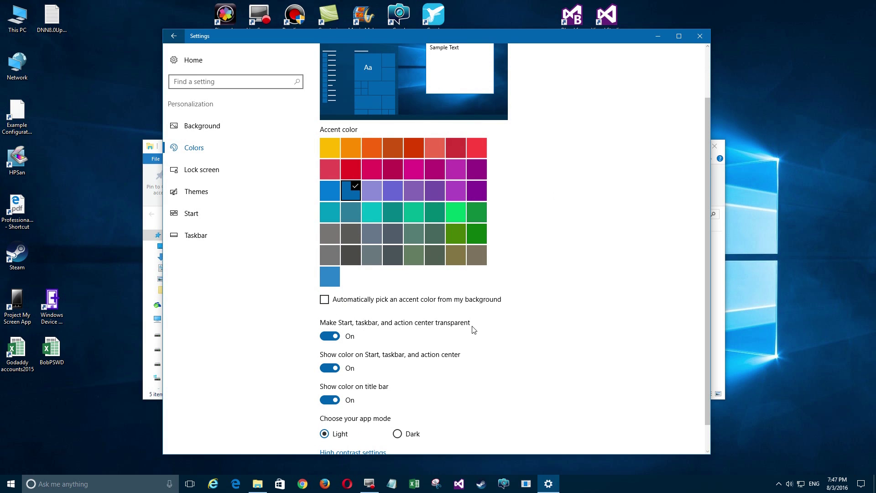
left_click(11, 483)
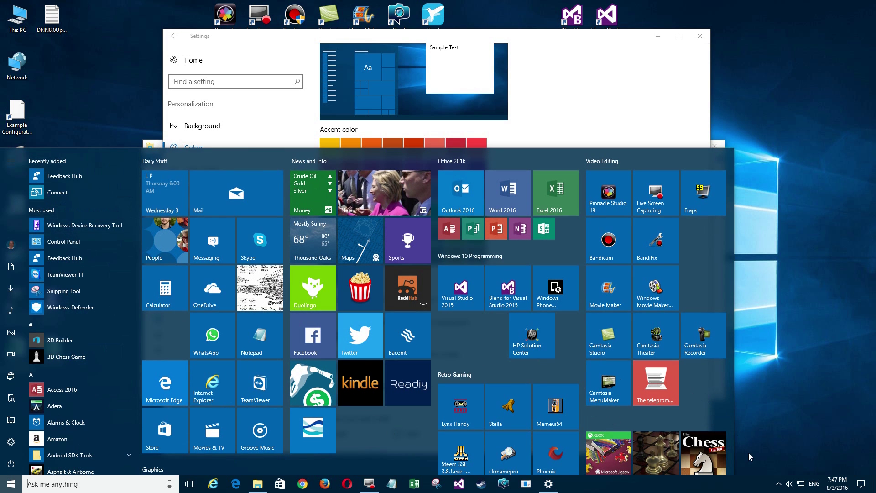
left_click(861, 483)
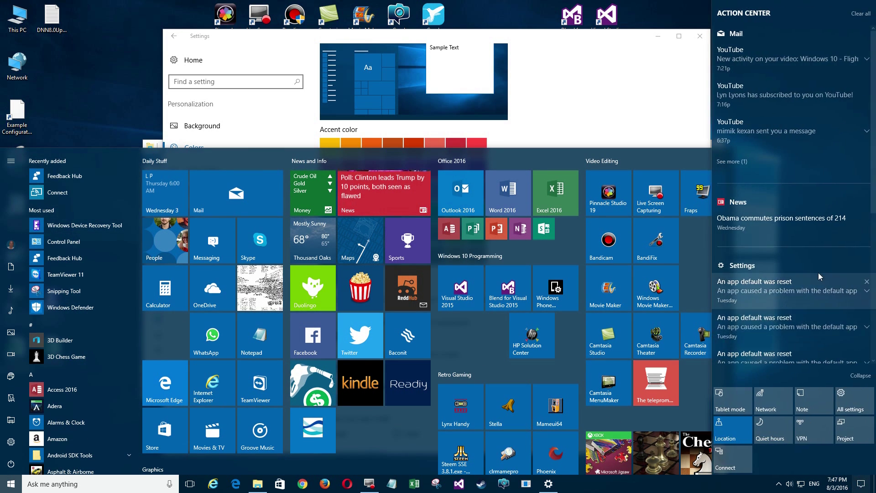
left_click(625, 78)
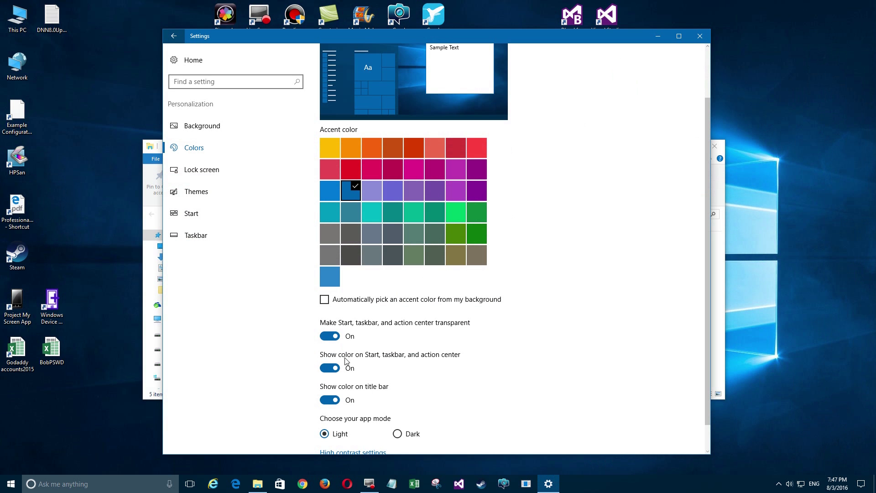
Step: Toggle 'Show color on Start, taskbar, and action center' off, compare in Action Center, then turn it back on
left_click(328, 368)
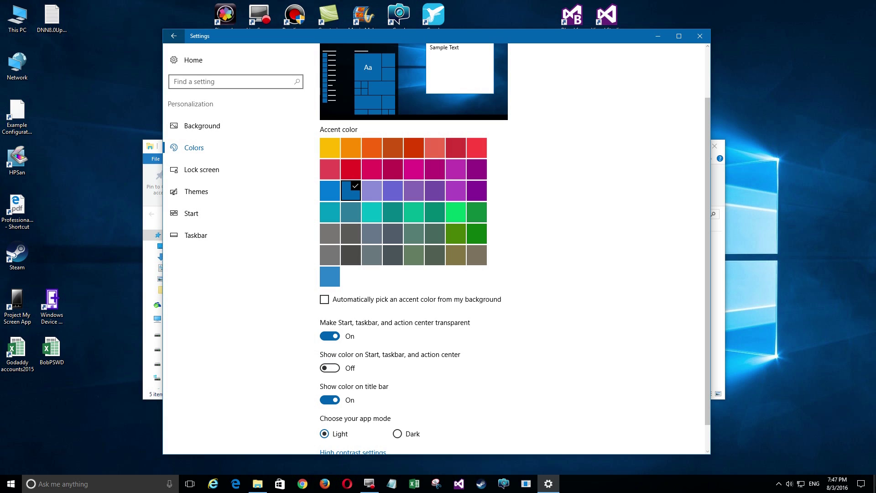
left_click(861, 484)
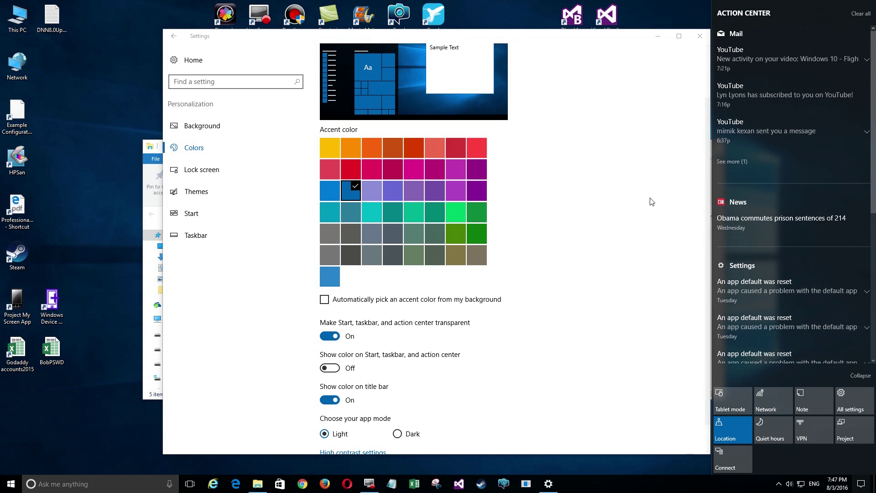
left_click(329, 367)
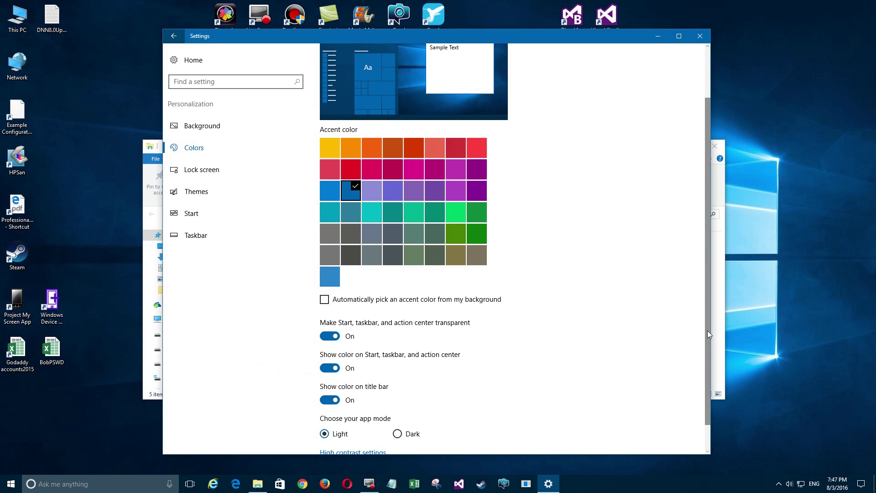
scroll(707, 330, "down", 2)
Step: Try Dark app mode, compare it in Action Center, then restore Light mode
left_click(397, 406)
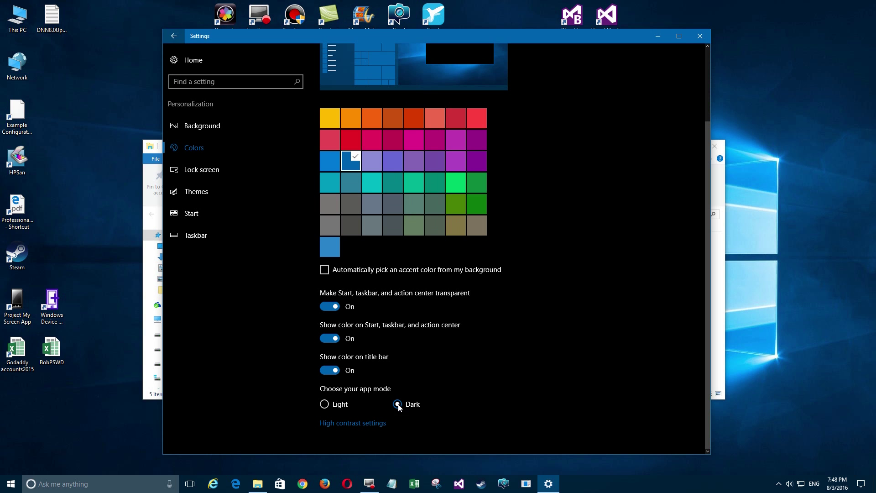
left_click(860, 484)
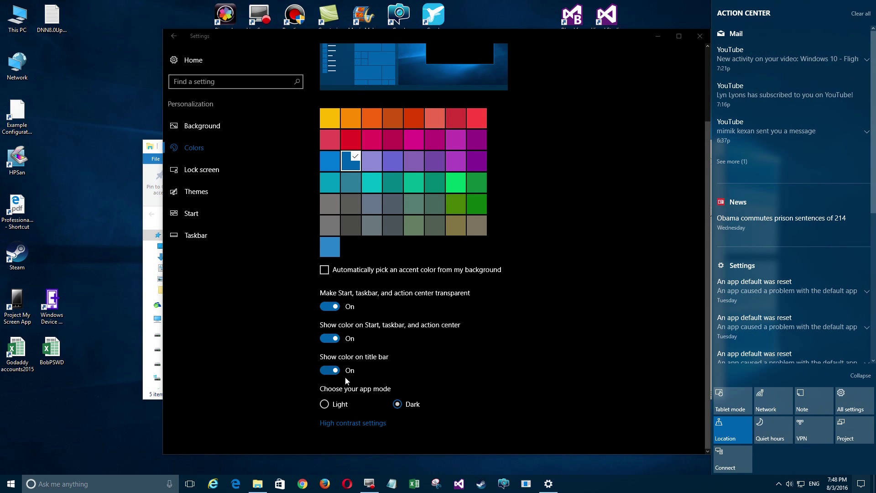
left_click(324, 405)
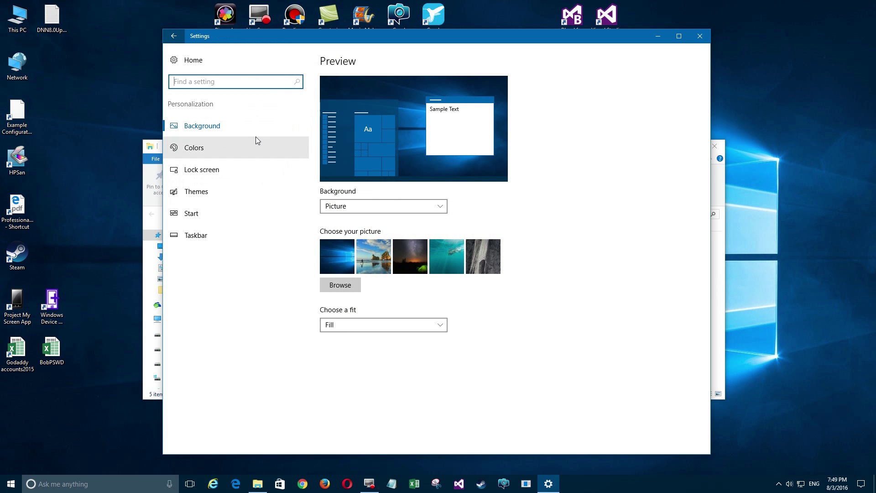
Step: Return to Settings home and open System's Display page, where scaling shows 125%
left_click(194, 151)
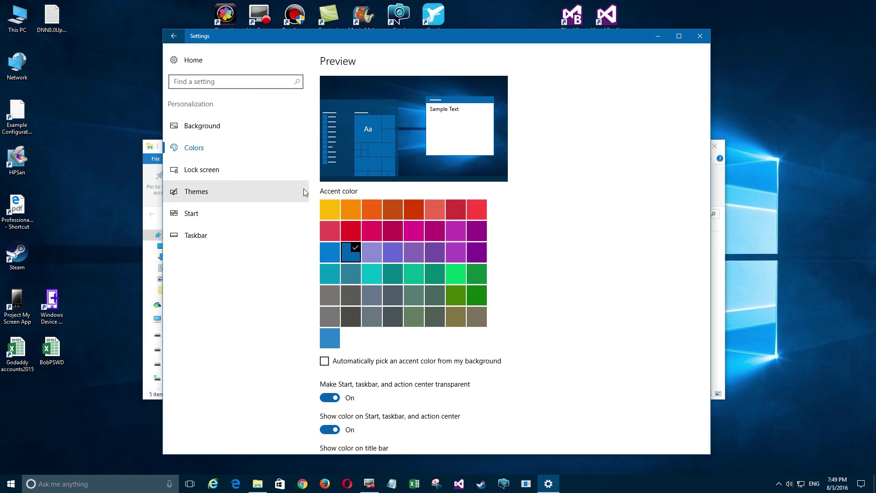
left_click(169, 62)
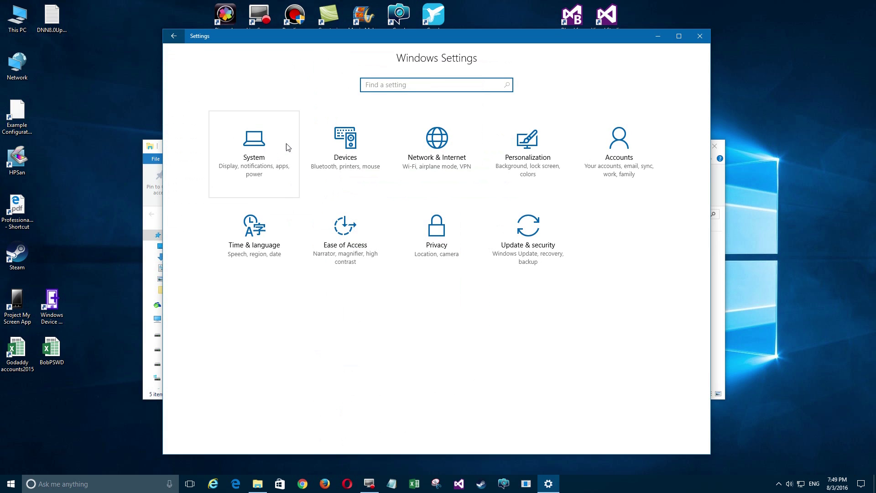
left_click(261, 143)
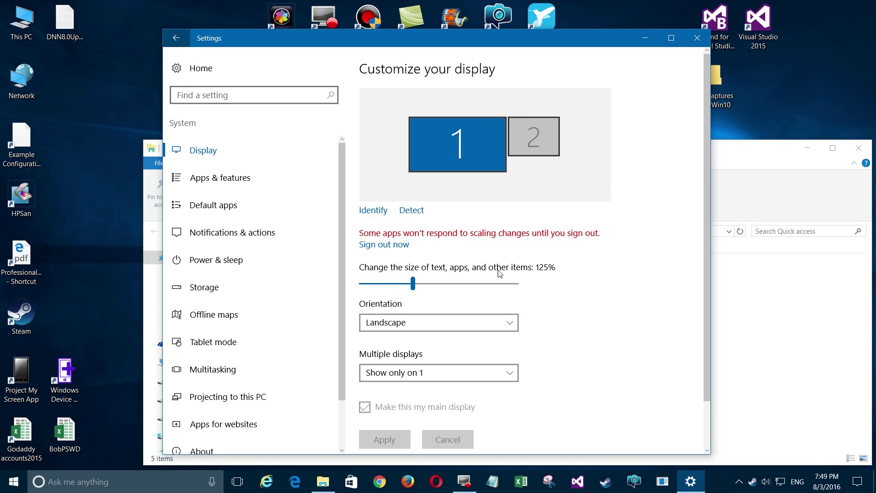
Step: Set text and app scaling to 100% and open Advanced display settings, scrolling down to Related settings
left_click(365, 283)
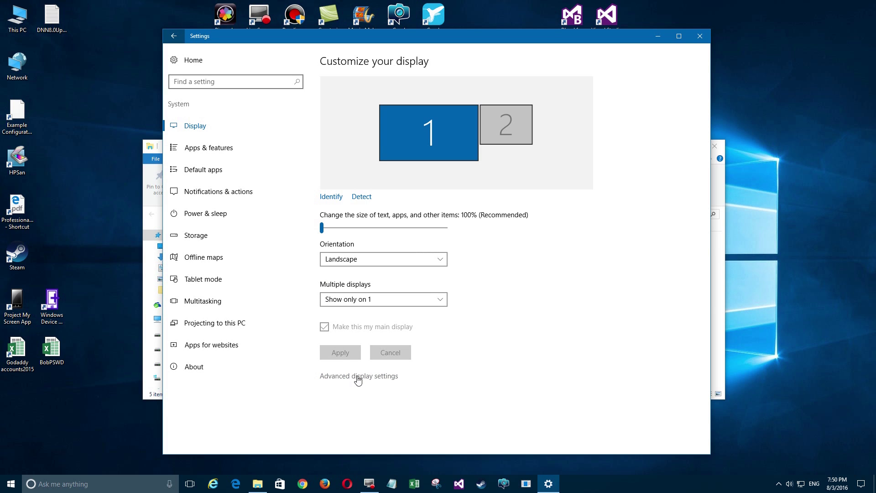
left_click(378, 376)
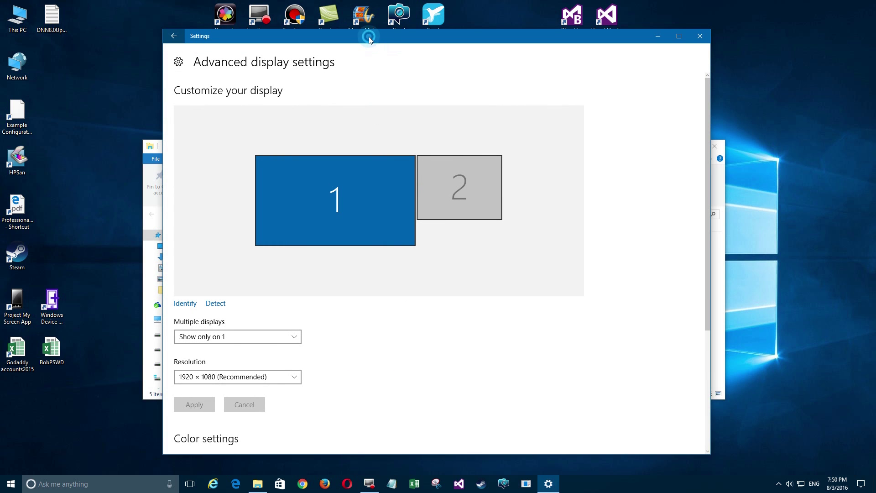
left_click_drag(374, 35, 404, 15)
scroll(350, 325, "down", 5)
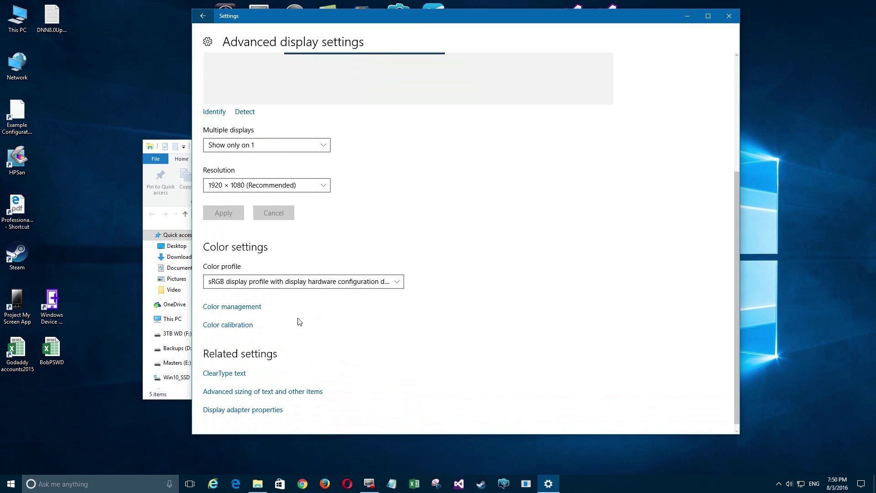
scroll(344, 323, "down", 1)
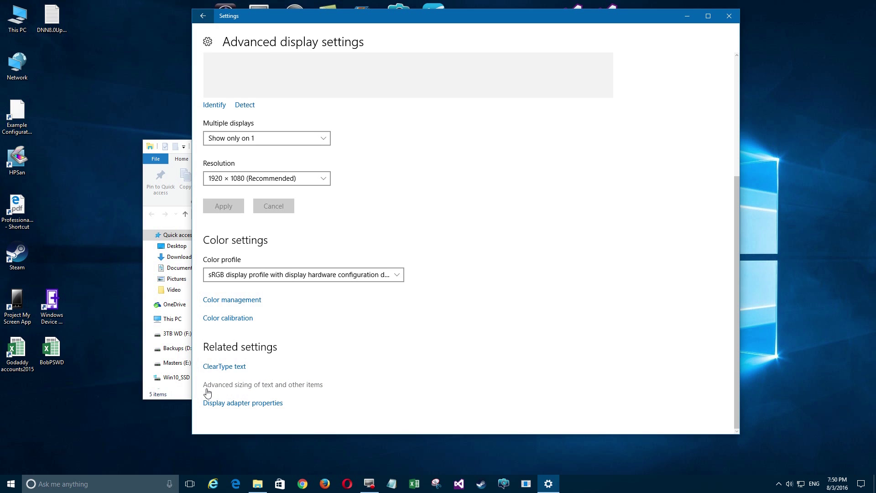
Step: Follow the 'Advanced sizing of text and other items' link under Related settings
left_click(307, 385)
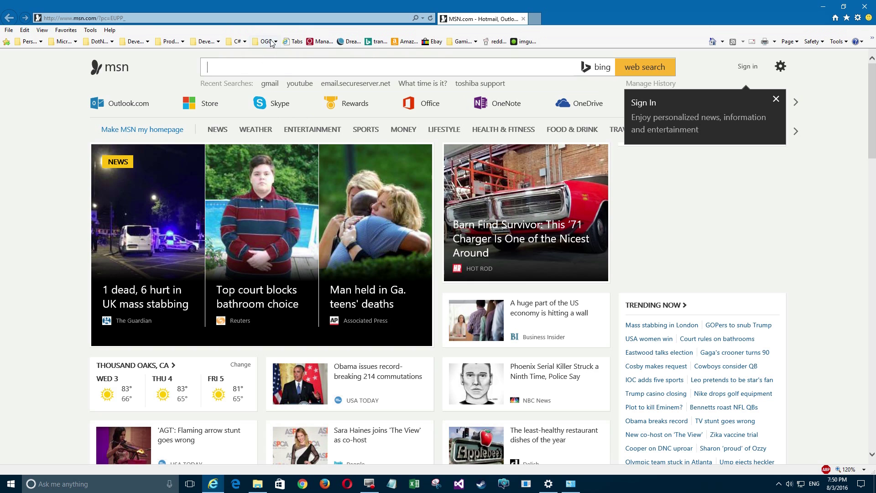
left_click(270, 41)
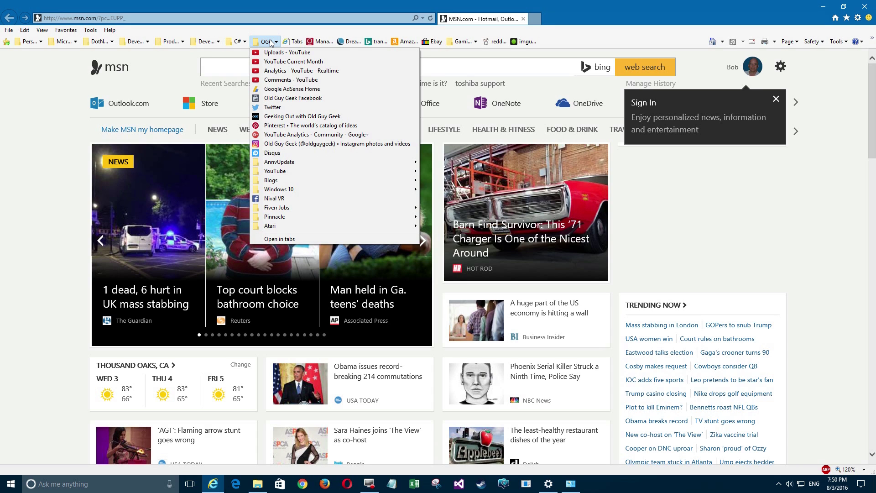
left_click(270, 41)
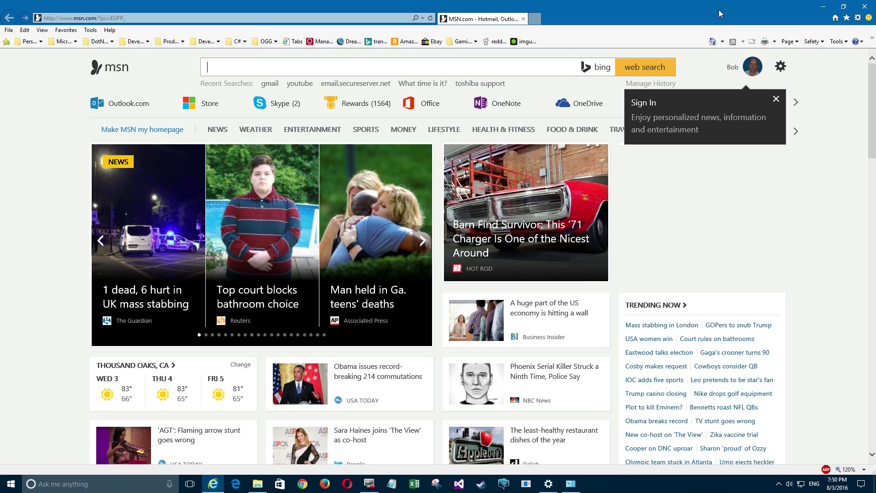
Step: Minimize Internet Explorer, set the Title bars text size to 12 in Display and apply it
left_click(821, 8)
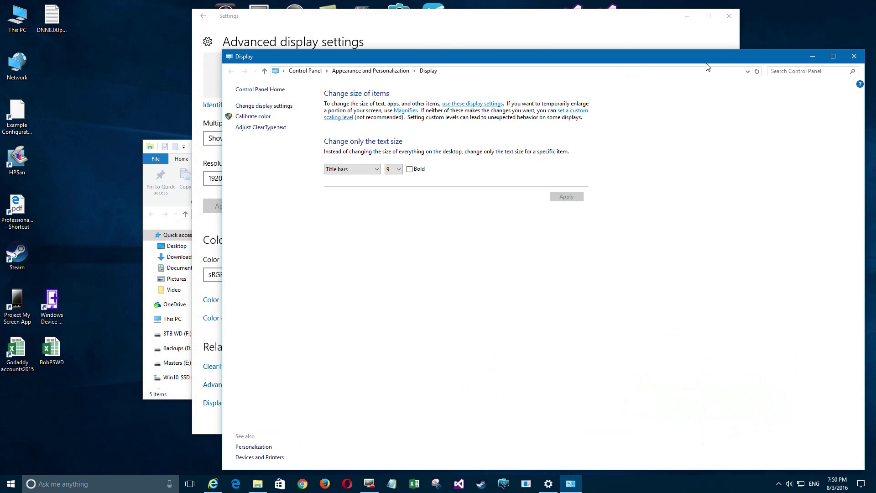
left_click(400, 169)
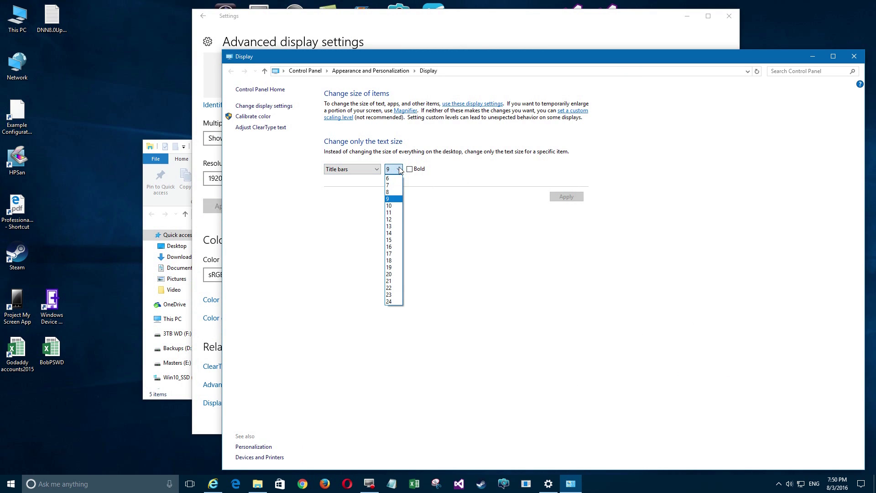
left_click(389, 219)
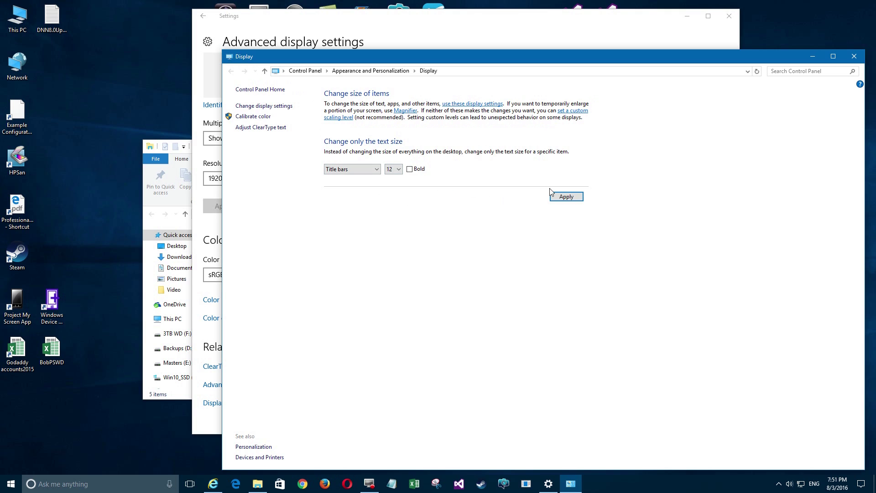
left_click(565, 197)
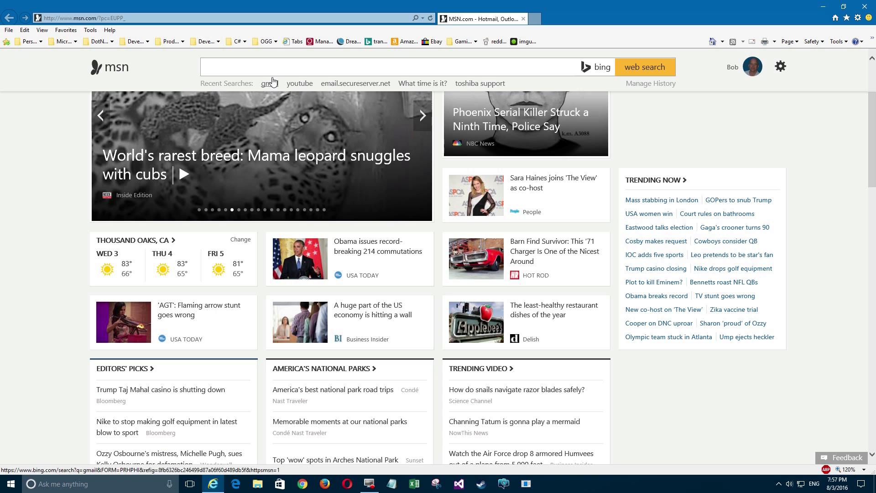
Step: Open Internet Explorer's OGG favorites folder to check the list, then close it
left_click(268, 42)
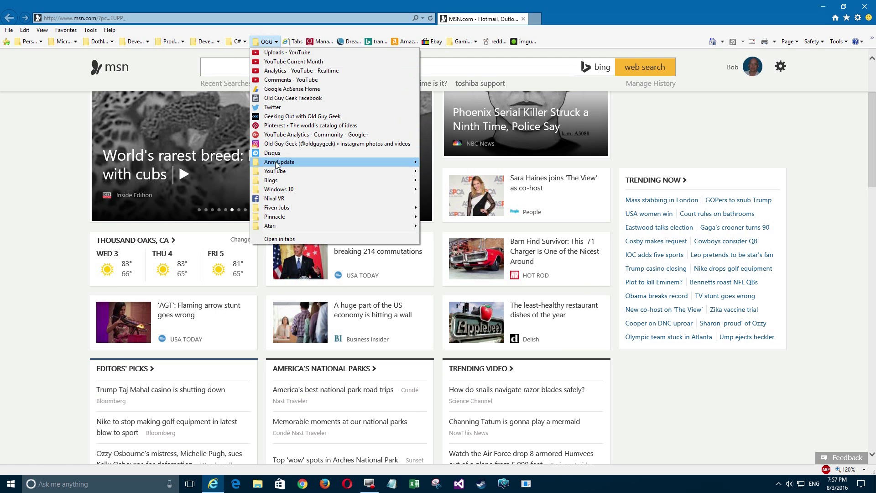
left_click(27, 176)
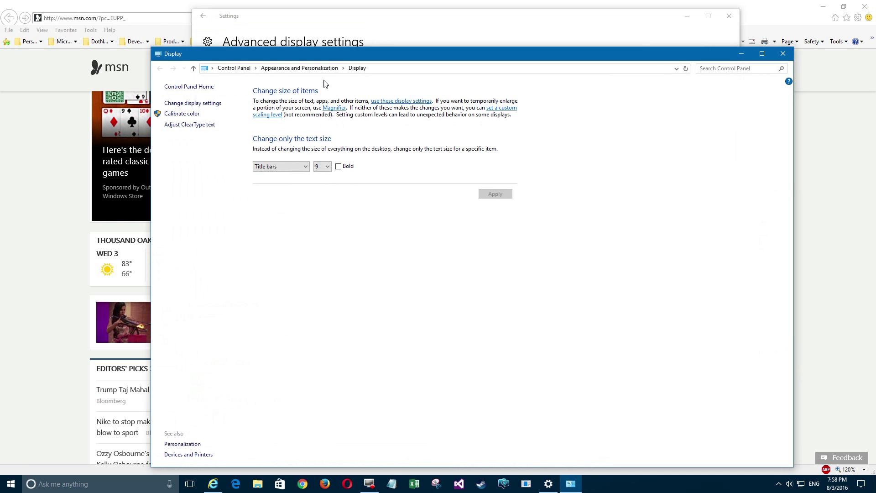
Step: Move the Display window right, set the Menus text size to 12 and apply it
left_click_drag(332, 55, 433, 55)
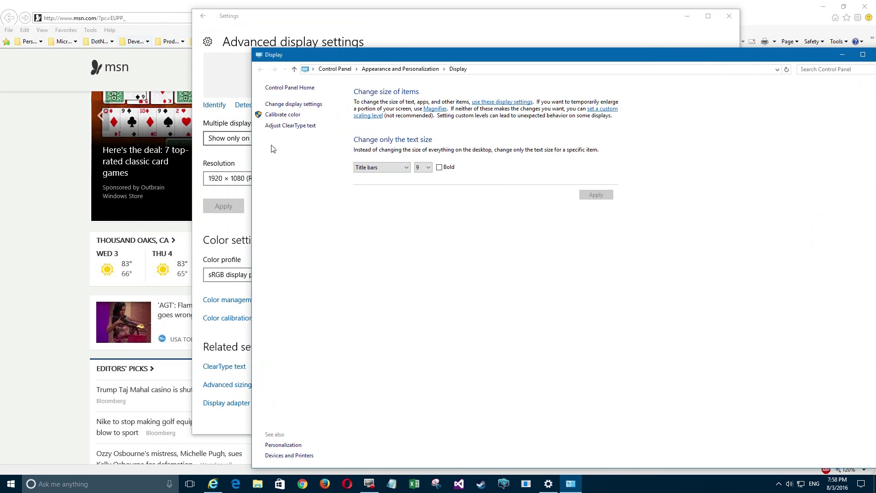
left_click(384, 167)
left_click(405, 179)
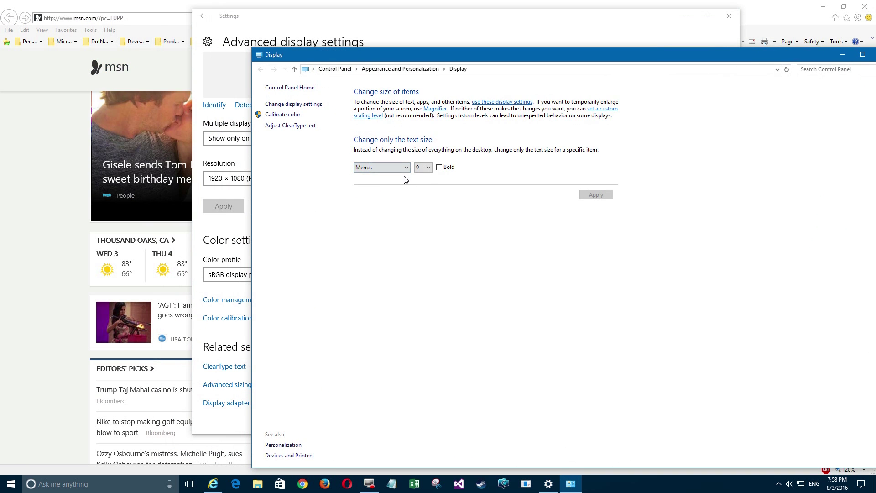
left_click(425, 168)
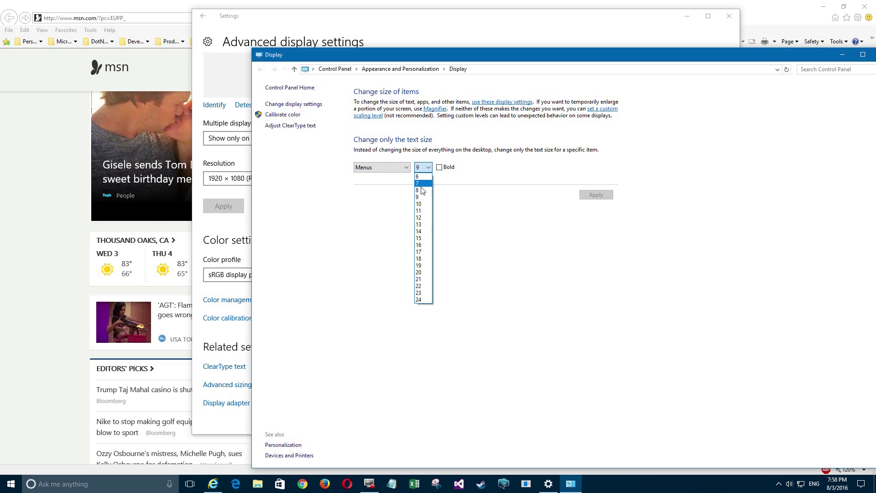
left_click(419, 211)
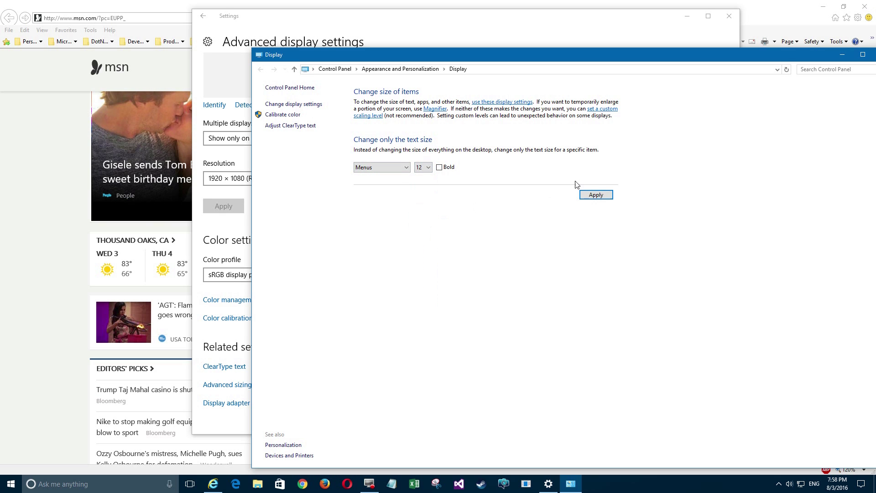
left_click(605, 195)
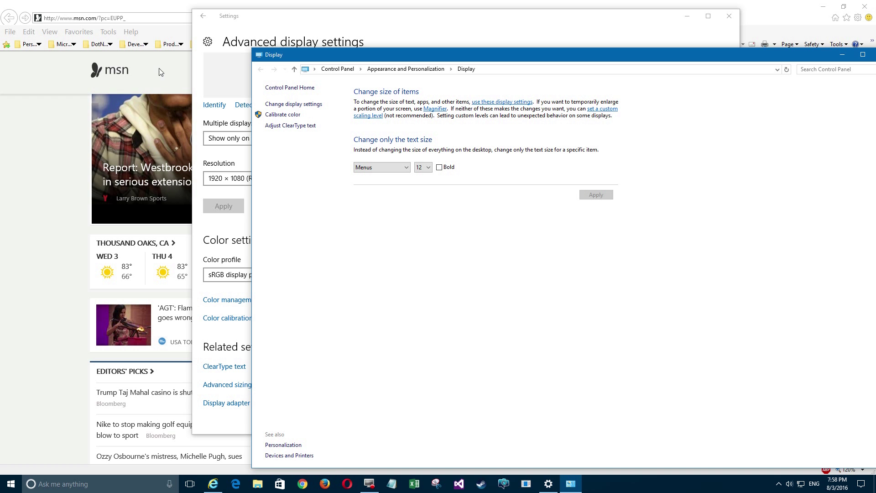
Step: Check the size-12 menu text in Internet Explorer's Prod favorites folder, then minimize the browser
left_click(169, 46)
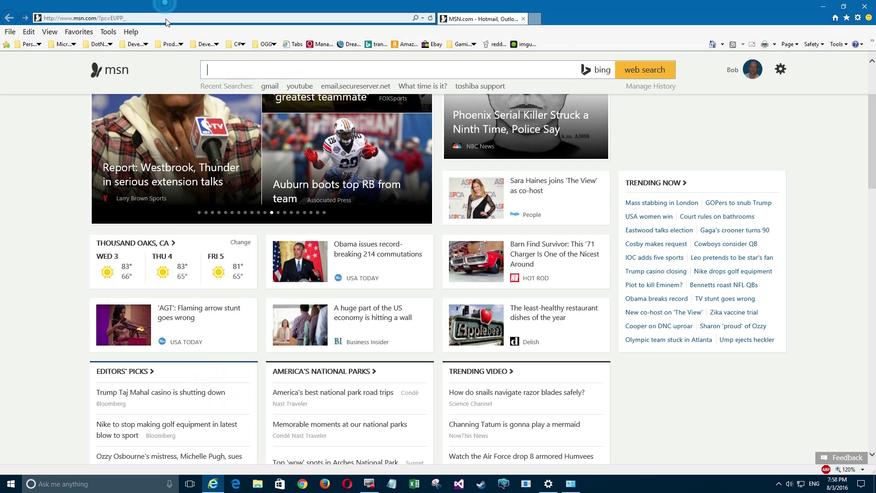
left_click(171, 45)
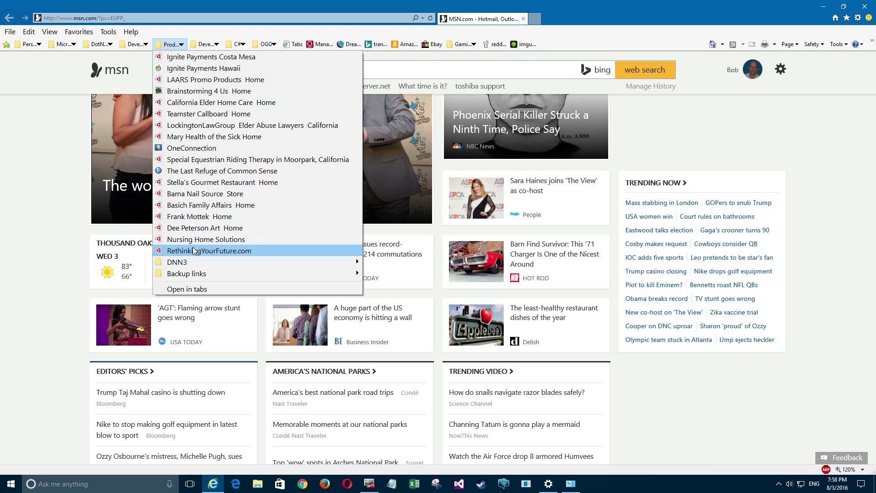
key("Escape")
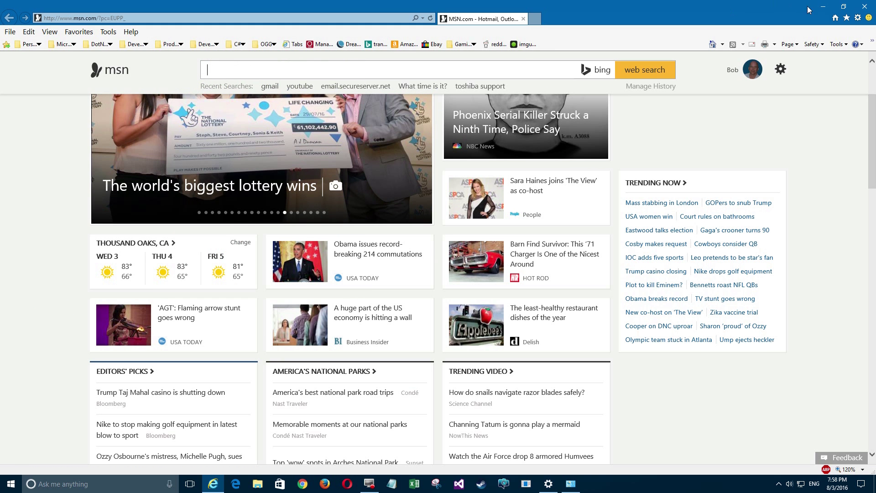
left_click(822, 7)
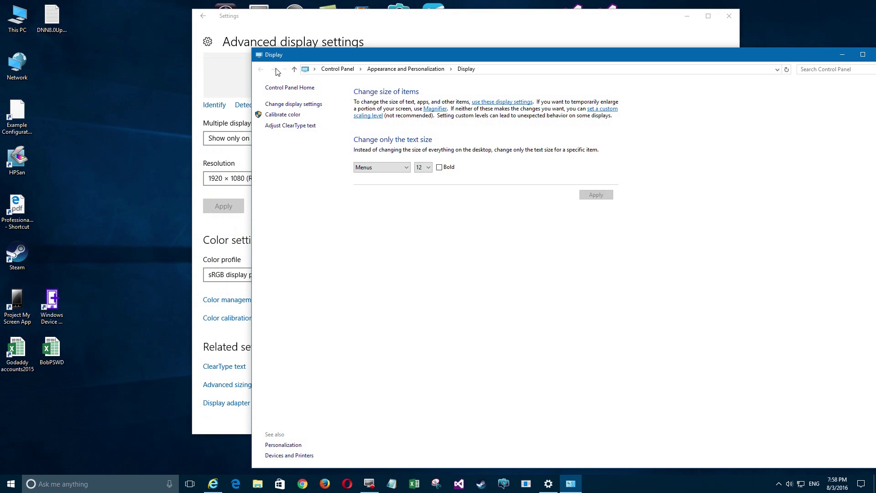
right_click(291, 55)
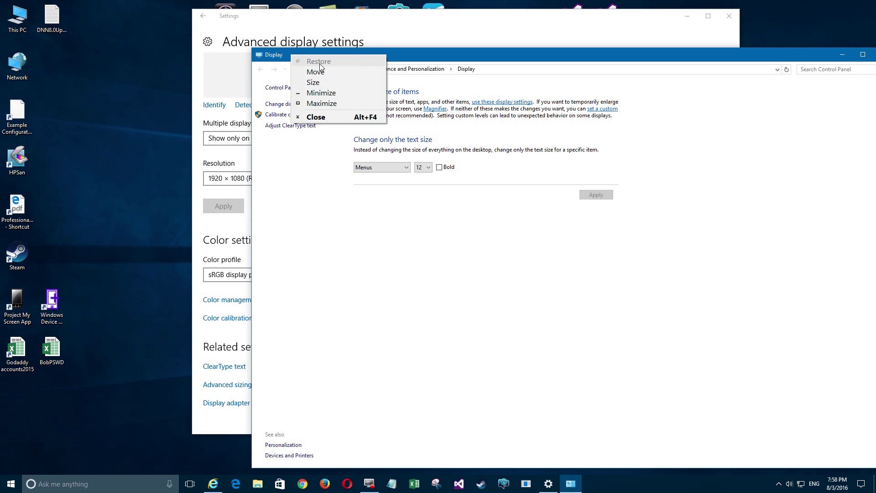
right_click(24, 71)
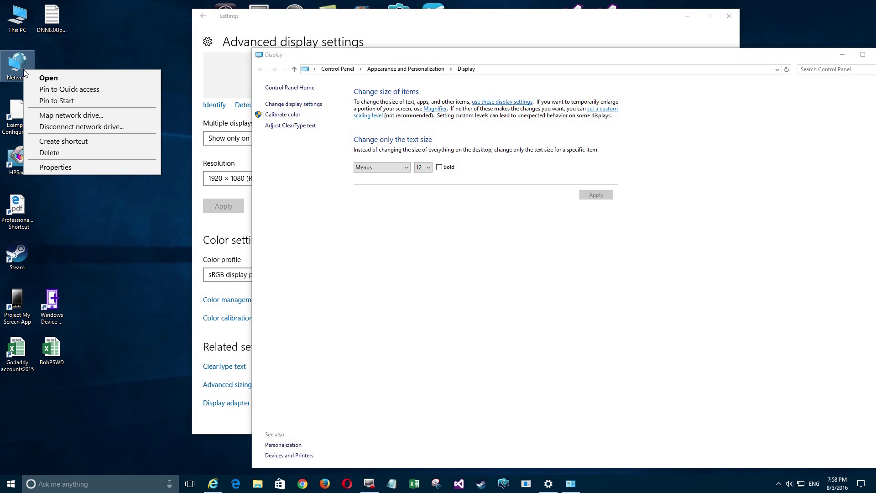
left_click(103, 215)
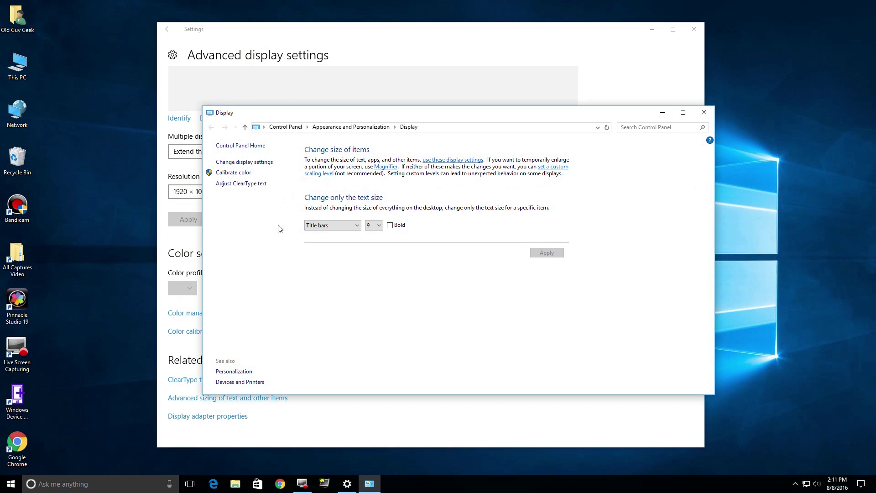
Step: Change the Icons text size to 12 and apply it
left_click(355, 225)
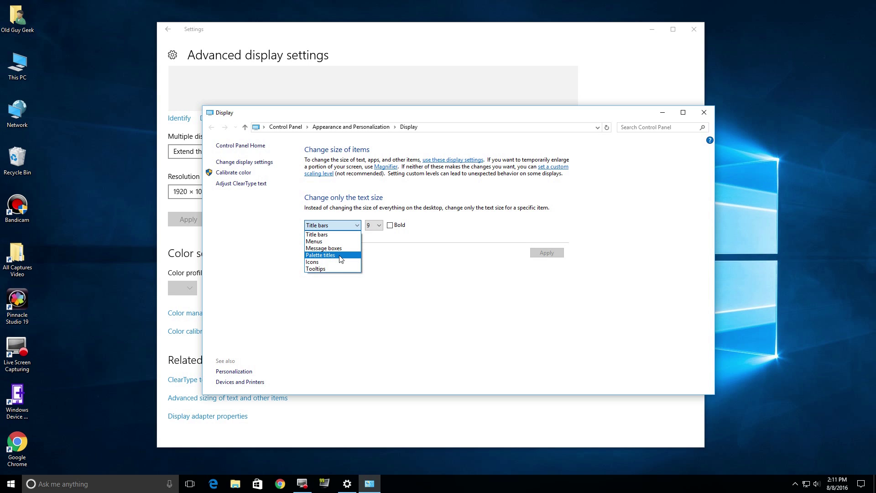
left_click(315, 262)
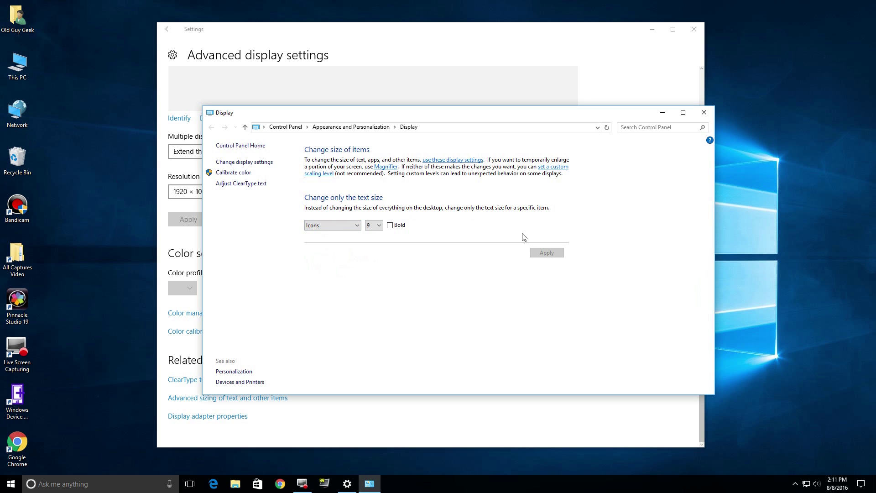
left_click(377, 226)
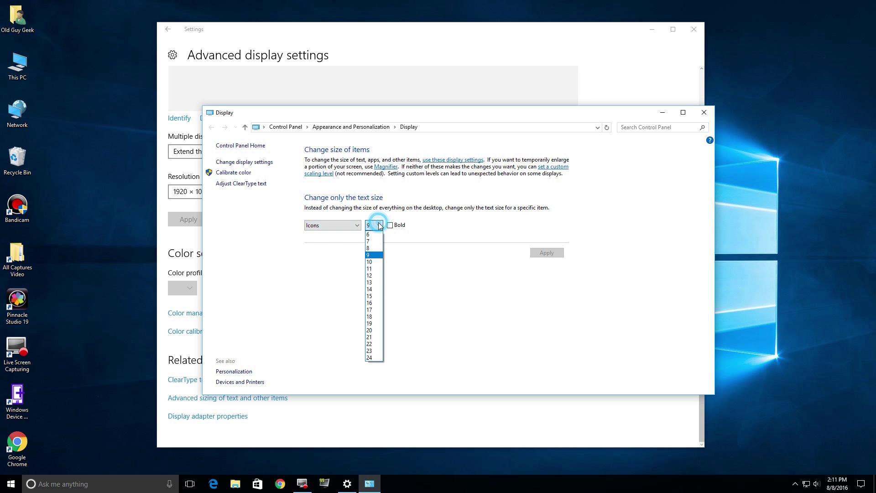
left_click(370, 275)
left_click(549, 254)
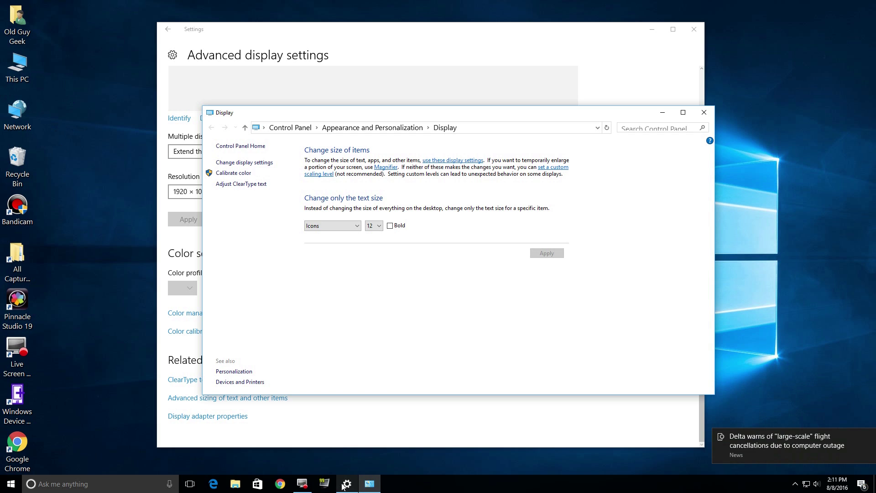
Step: Show the item list: Title bars, Menus, Message boxes, Palette titles, Icons, Tooltips
left_click(335, 225)
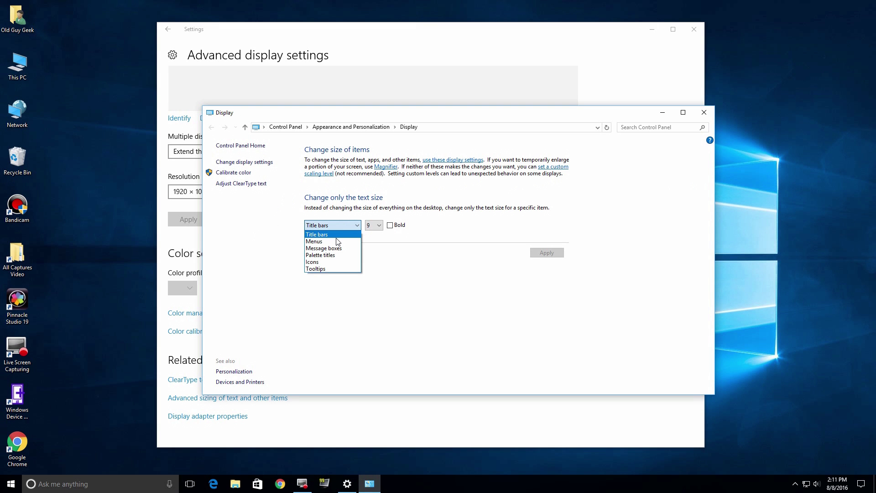